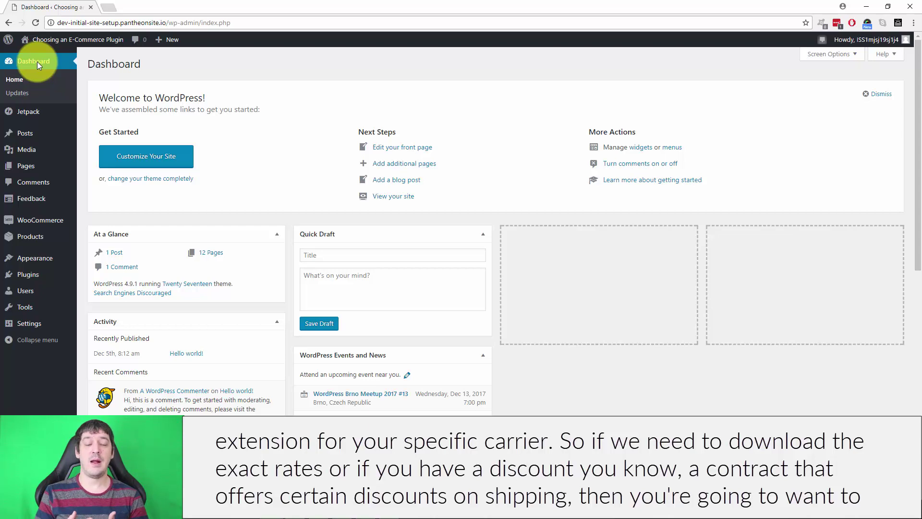
# - Open woothemes.com in a new browser tab and examine the shipping carrier extensions in the WooCommerce store
pyautogui.click(108, 8)
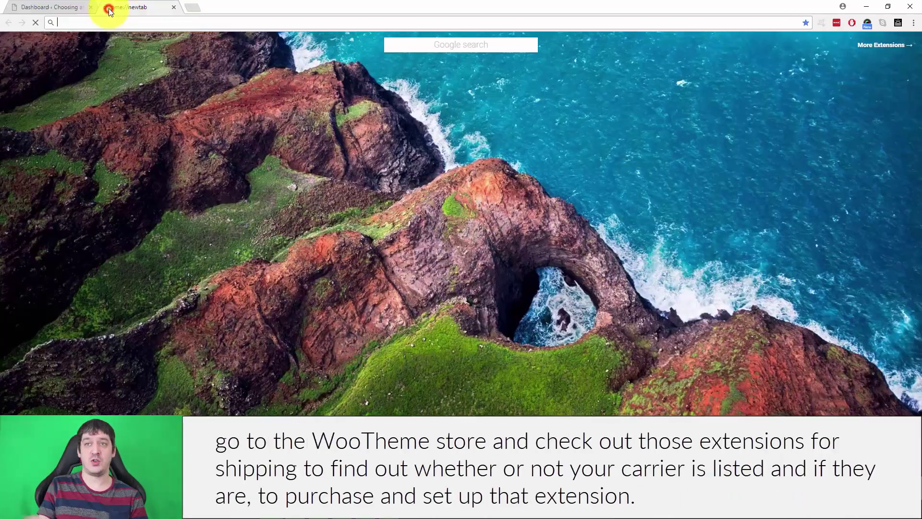
pyautogui.write('woothemes.com')
pyautogui.press('Return')
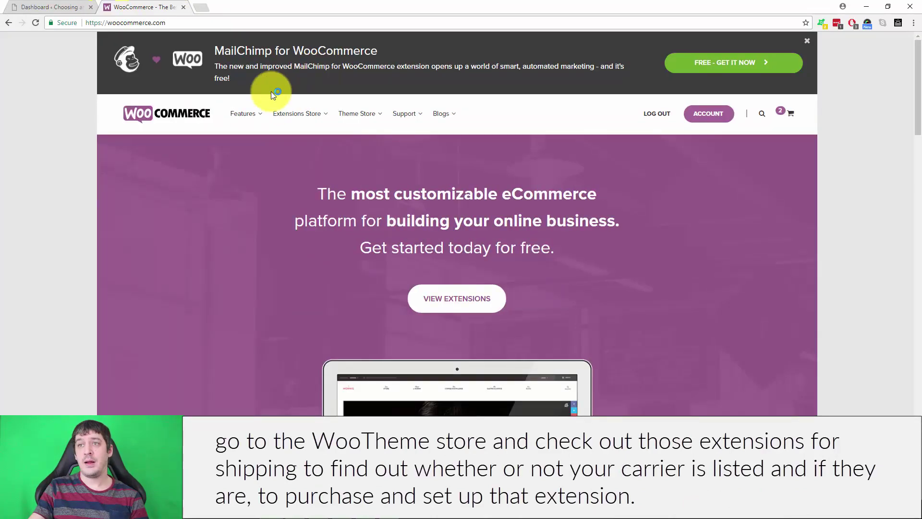
pyautogui.moveTo(308, 129)
pyautogui.moveTo(349, 281)
pyautogui.click(387, 278)
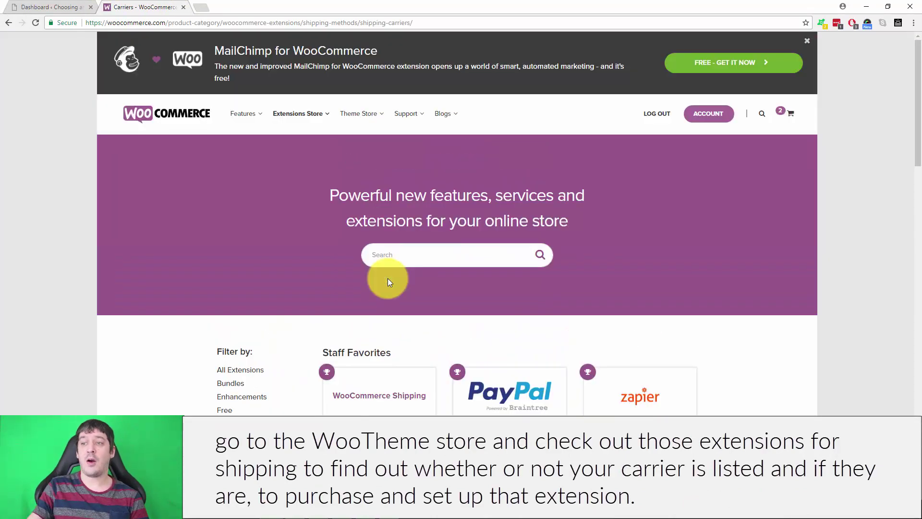
pyautogui.scroll(-4, 480, 360)
pyautogui.scroll(-2, 480, 359)
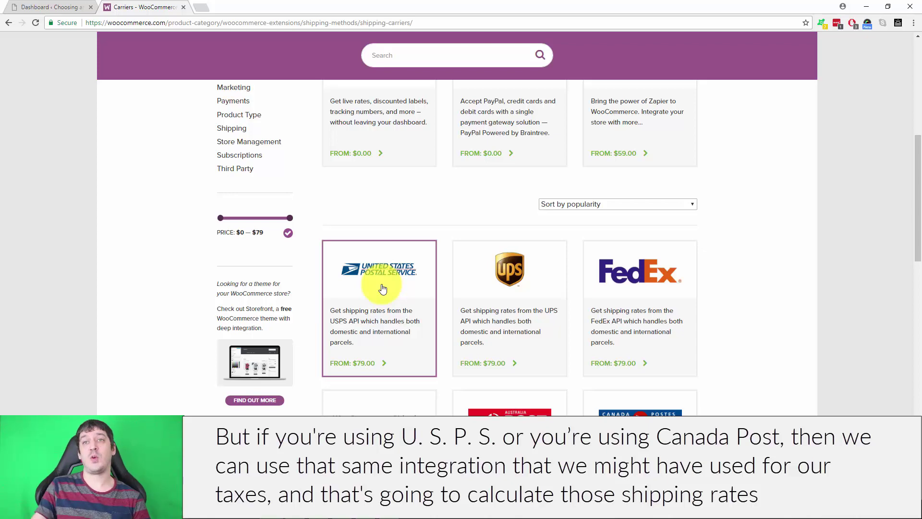
# - Return to the WordPress dashboard and open the shipping zones in the WooCommerce settings
pyautogui.click(48, 7)
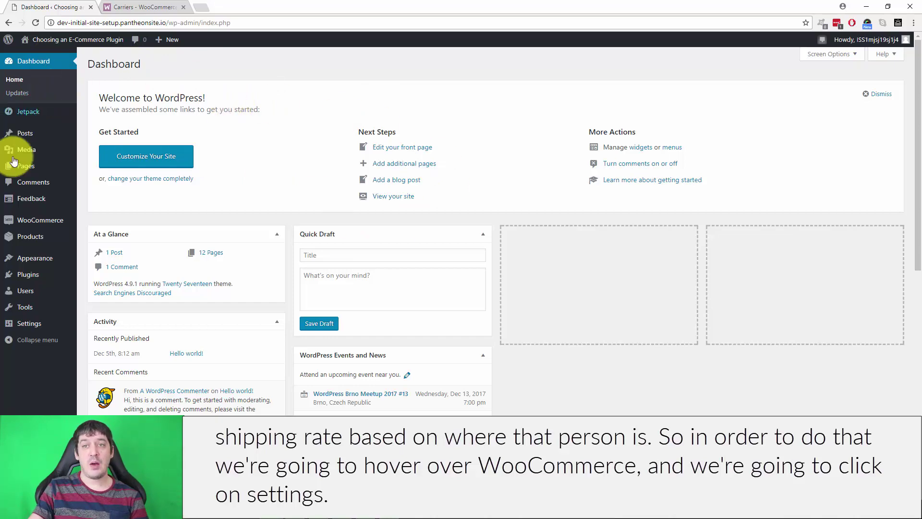
pyautogui.moveTo(17, 218)
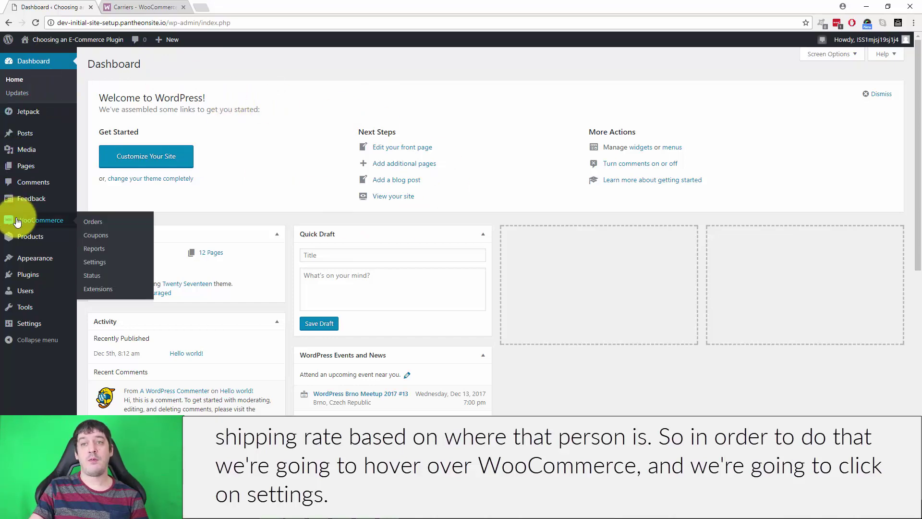
pyautogui.click(98, 263)
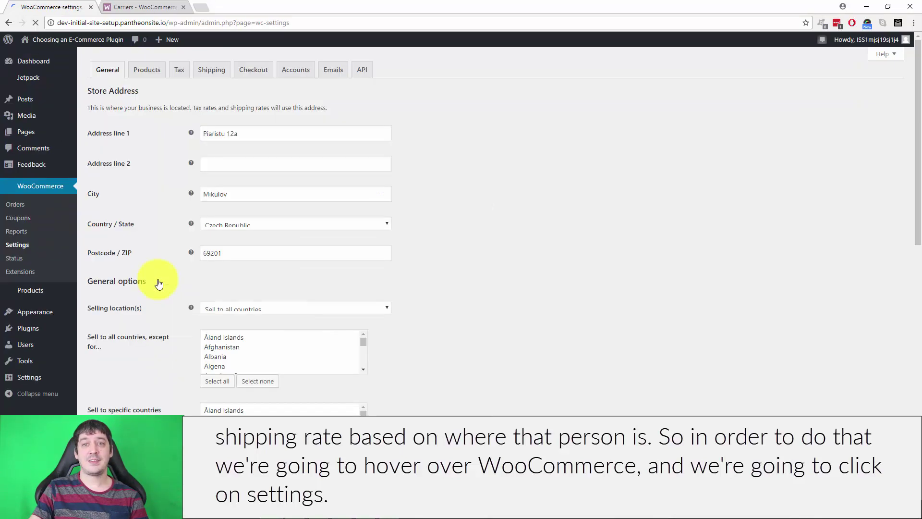
pyautogui.click(211, 70)
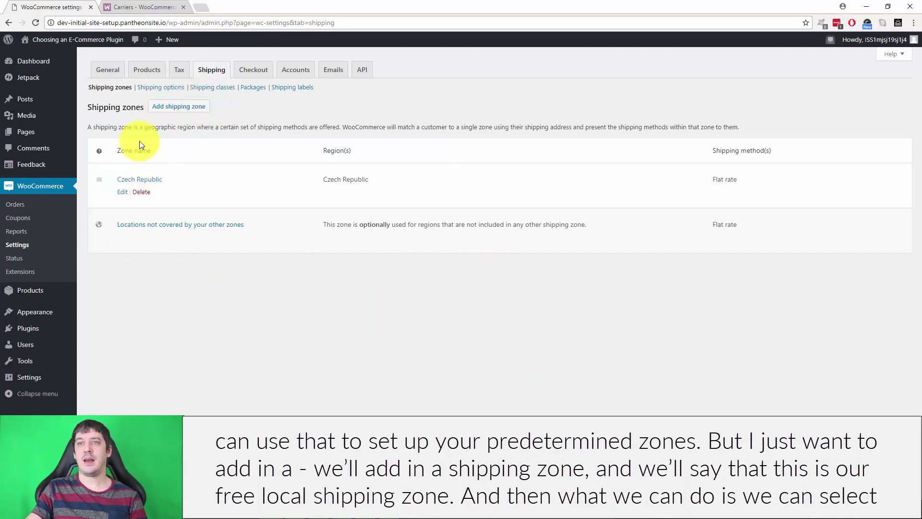
# - Add a shipping zone named Free Local Shipping and set its region to Czech Republic
pyautogui.click(178, 106)
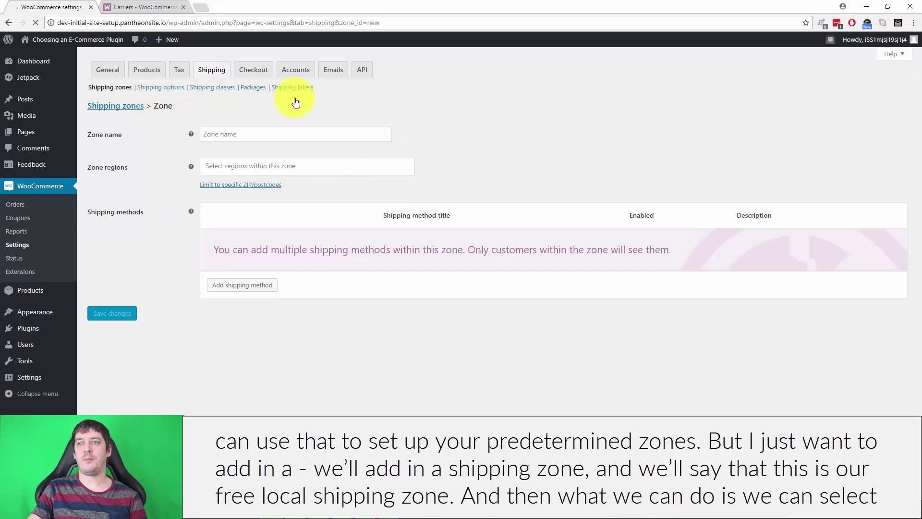
pyautogui.click(246, 134)
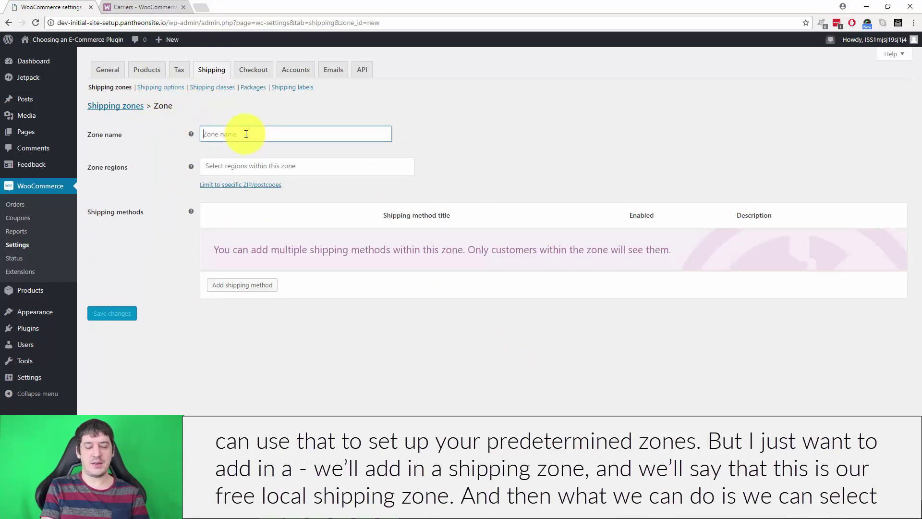
pyautogui.write('Free Local Ship')
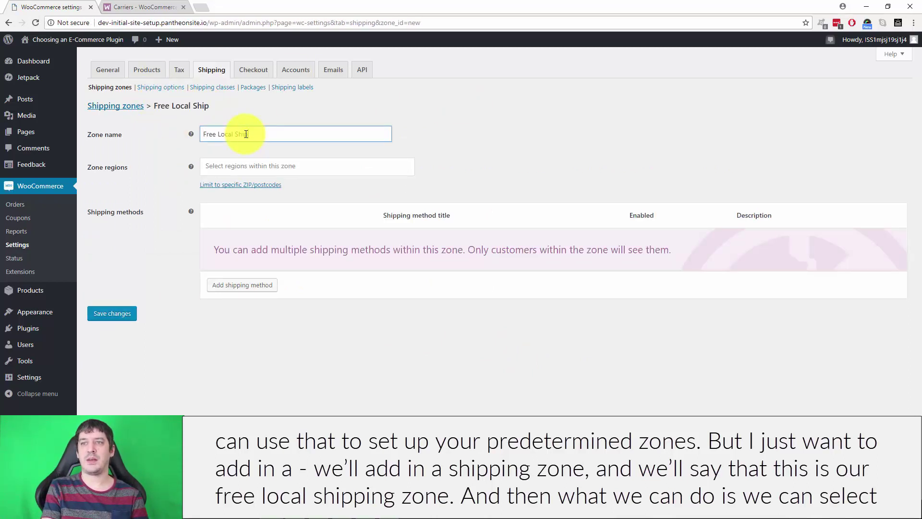
pyautogui.write('ping')
pyautogui.click(298, 163)
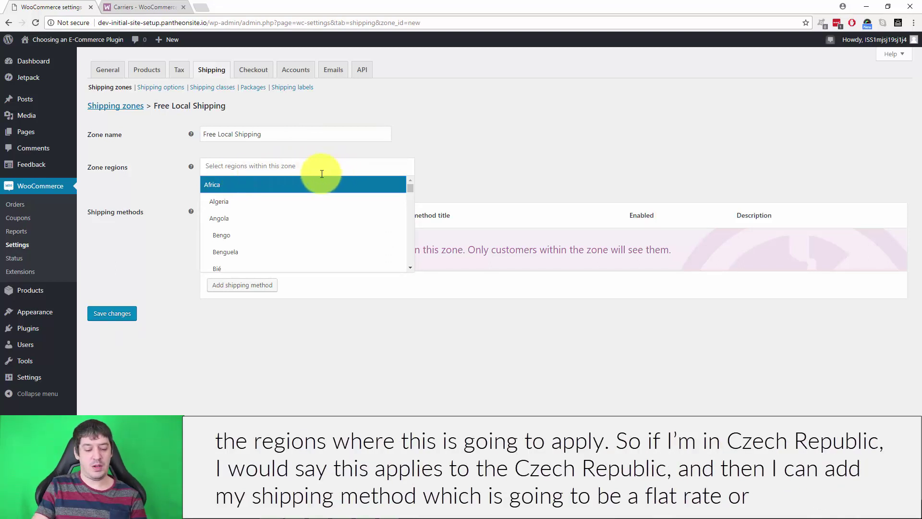
pyautogui.write('czech')
pyautogui.click(291, 185)
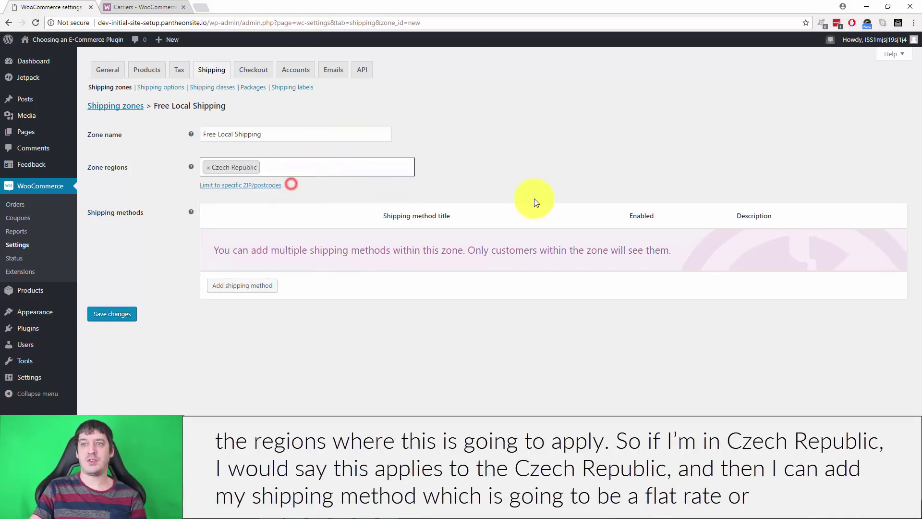
# - Add the Free shipping method to the Free Local Shipping zone and save the changes
pyautogui.click(223, 285)
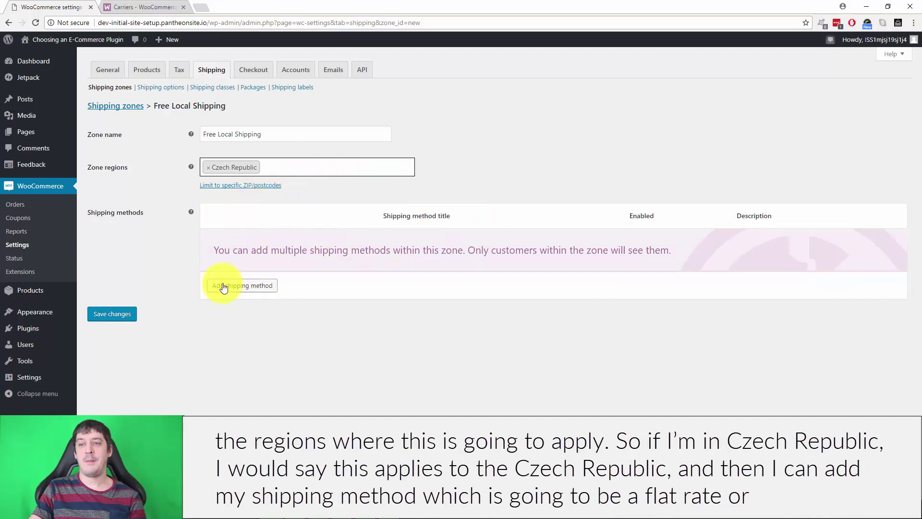
pyautogui.click(405, 261)
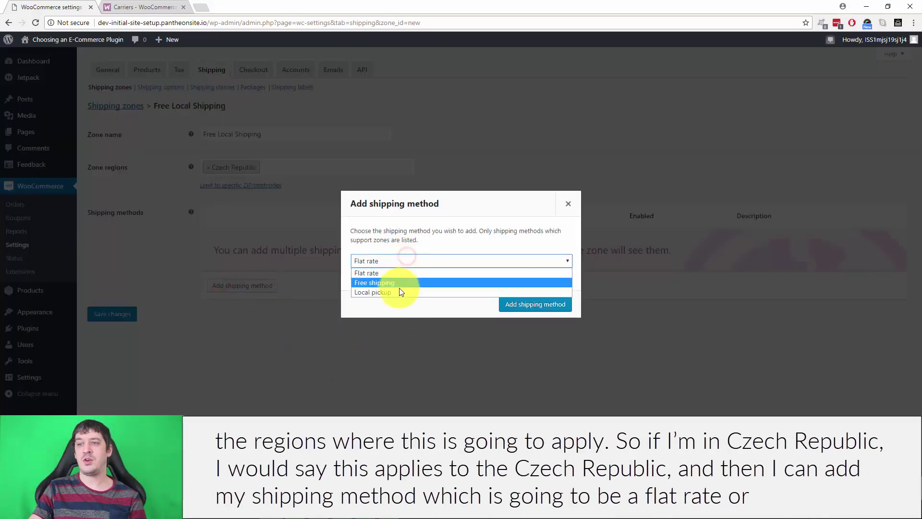
pyautogui.click(401, 272)
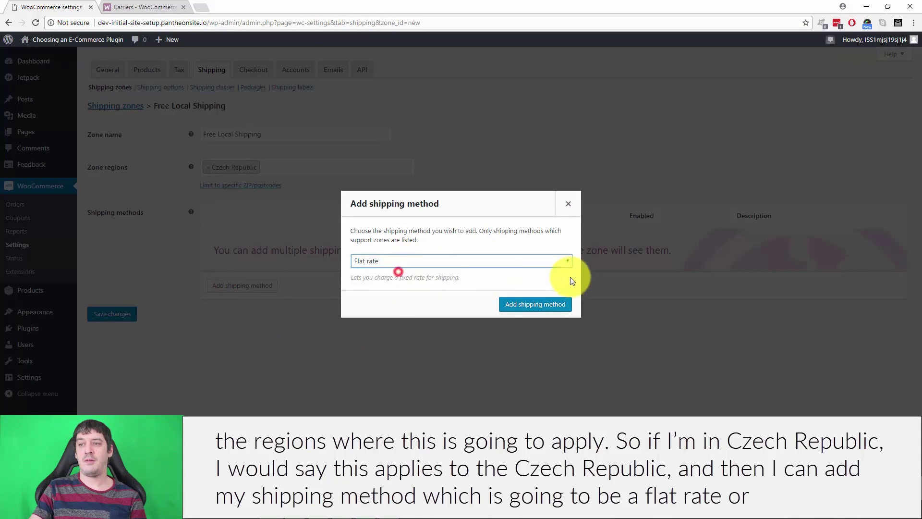
pyautogui.click(440, 267)
pyautogui.click(422, 282)
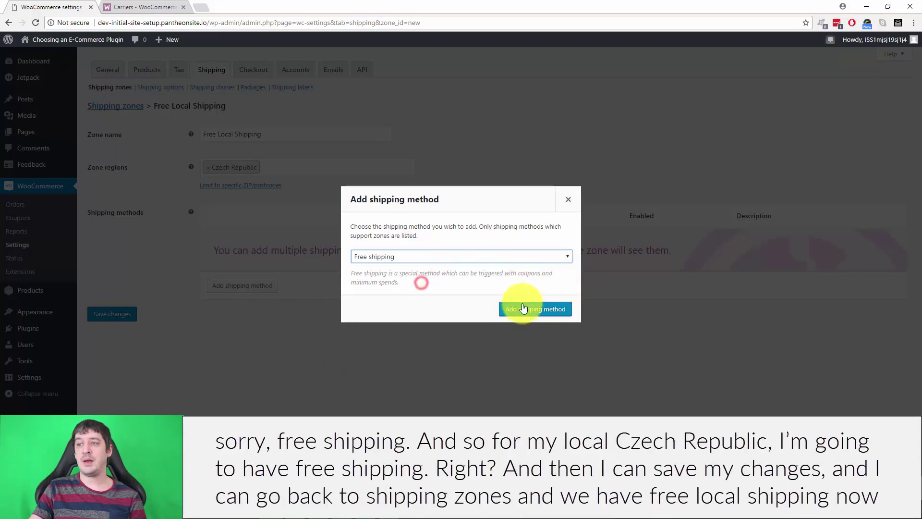
pyautogui.click(531, 308)
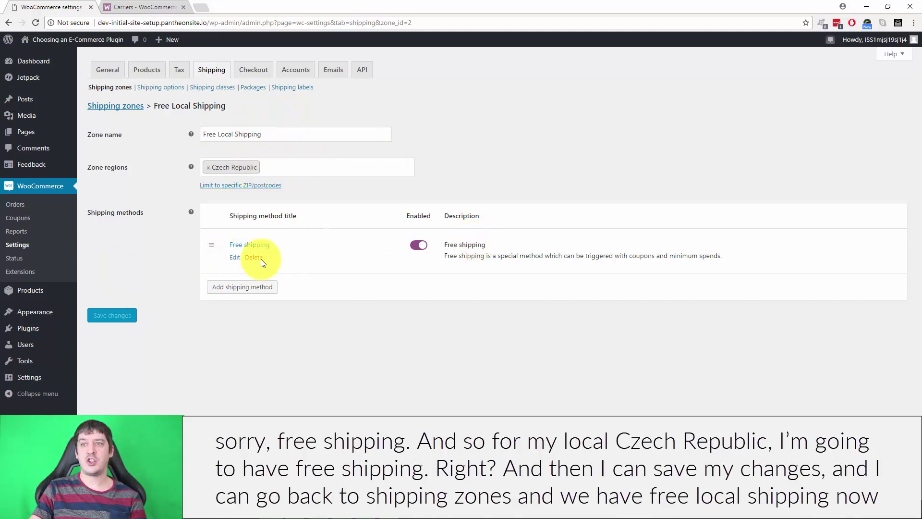
pyautogui.click(115, 316)
# - Return to the list of shipping zones and delete the Czech Republic zone that uses a flat rate
pyautogui.click(116, 106)
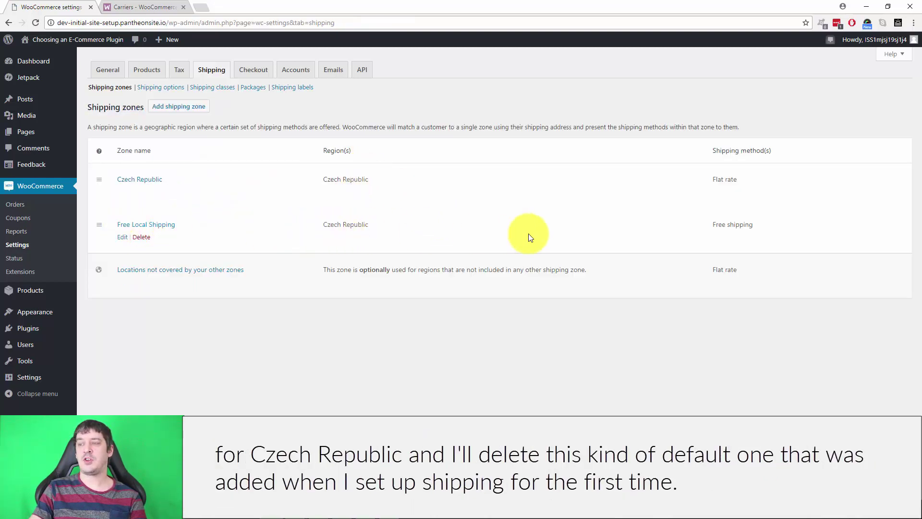
pyautogui.click(144, 193)
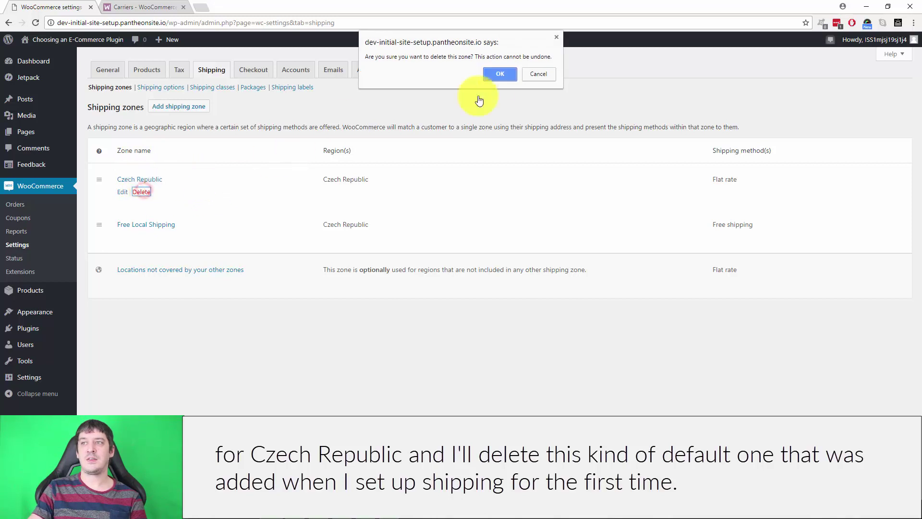
pyautogui.click(496, 72)
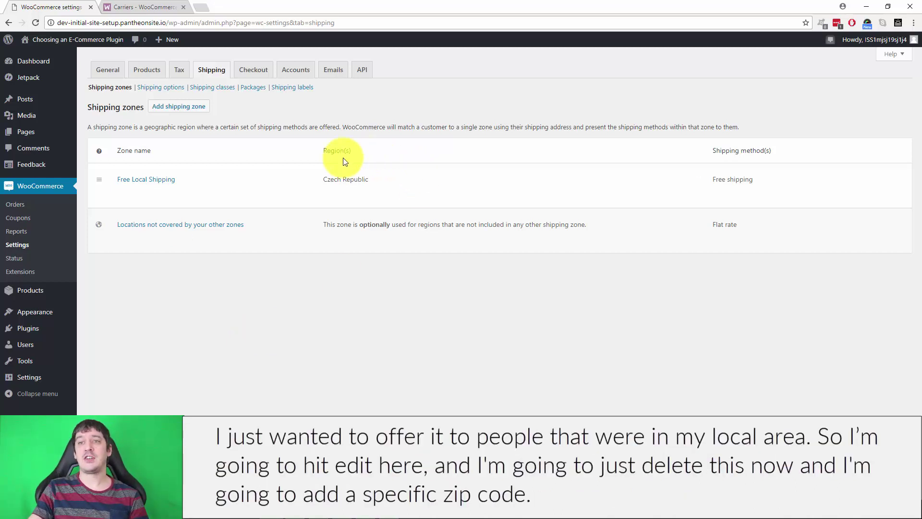
# - Open the Free Local Shipping zone for editing and remove Czech Republic from its regions
pyautogui.click(121, 194)
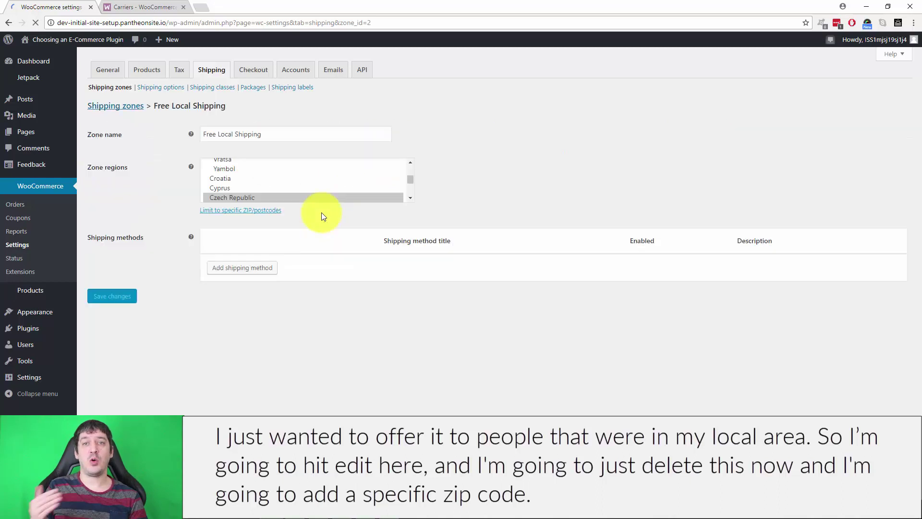
pyautogui.click(284, 171)
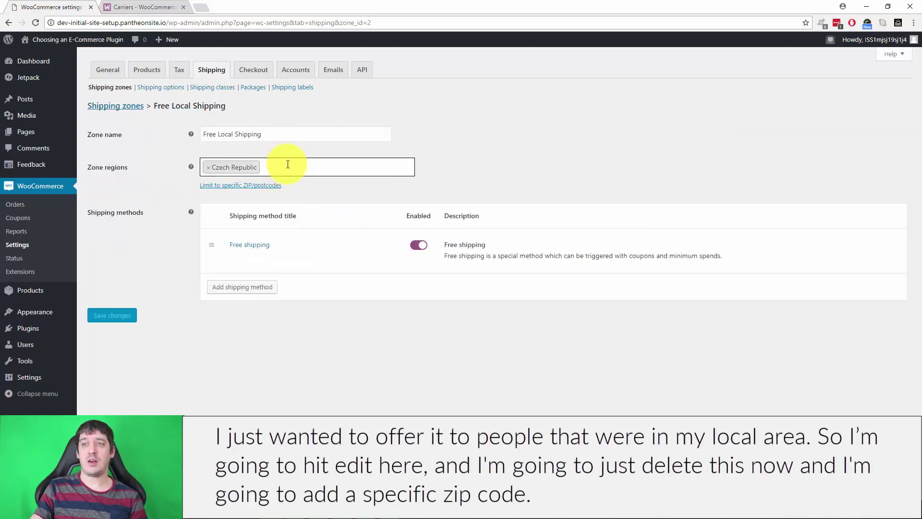
pyautogui.press('BackSpace')
pyautogui.press('BackSpace')
pyautogui.press('BackSpace')
pyautogui.press('BackSpace')
pyautogui.press('BackSpace')
pyautogui.press('BackSpace')
pyautogui.press('BackSpace')
pyautogui.press('BackSpace')
pyautogui.press('BackSpace')
pyautogui.press('BackSpace')
pyautogui.press('BackSpace')
pyautogui.press('BackSpace')
pyautogui.press('BackSpace')
pyautogui.press('BackSpace')
pyautogui.press('BackSpace')
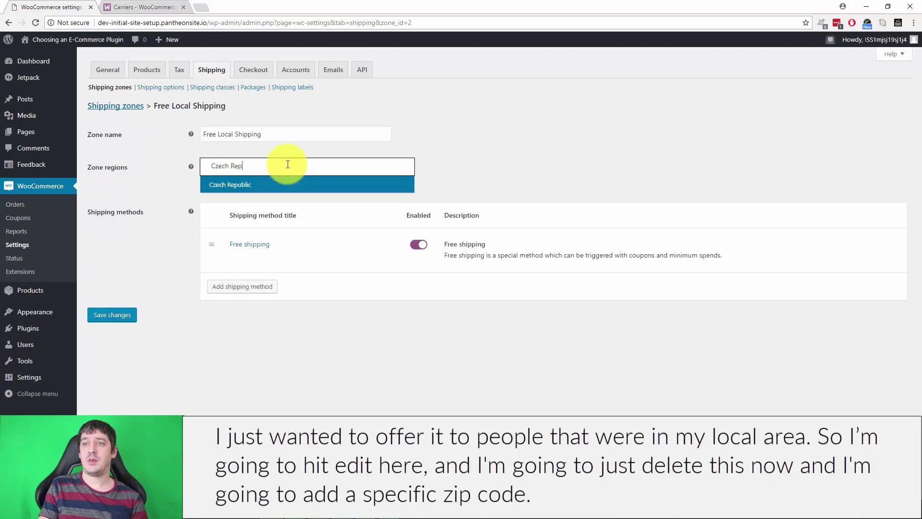
pyautogui.click(505, 165)
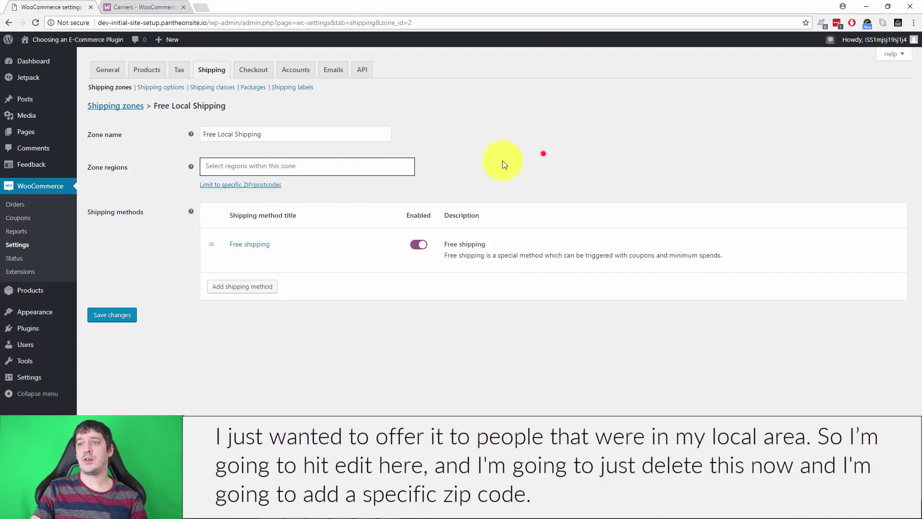
# - Limit the Free Local Shipping zone to postcode 69201, save the changes and return to the zone list
pyautogui.click(249, 185)
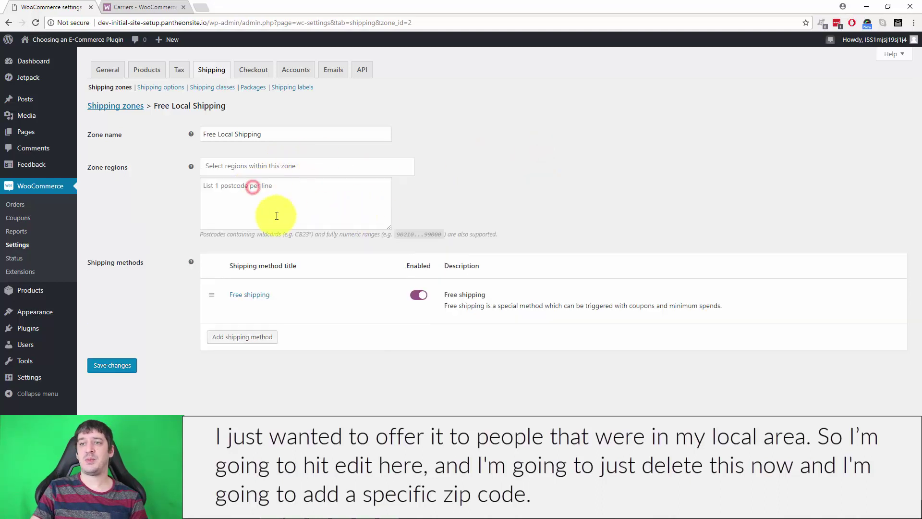
pyautogui.write('69201')
pyautogui.click(414, 200)
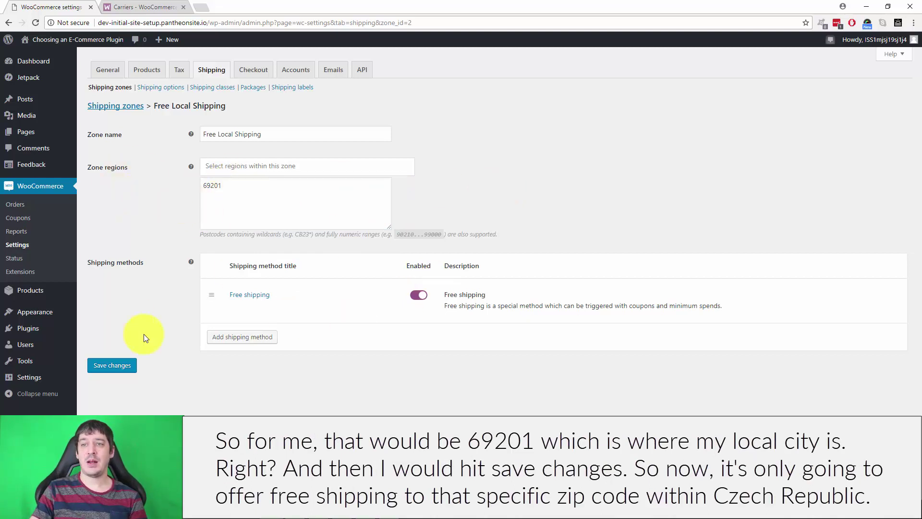
pyautogui.click(116, 366)
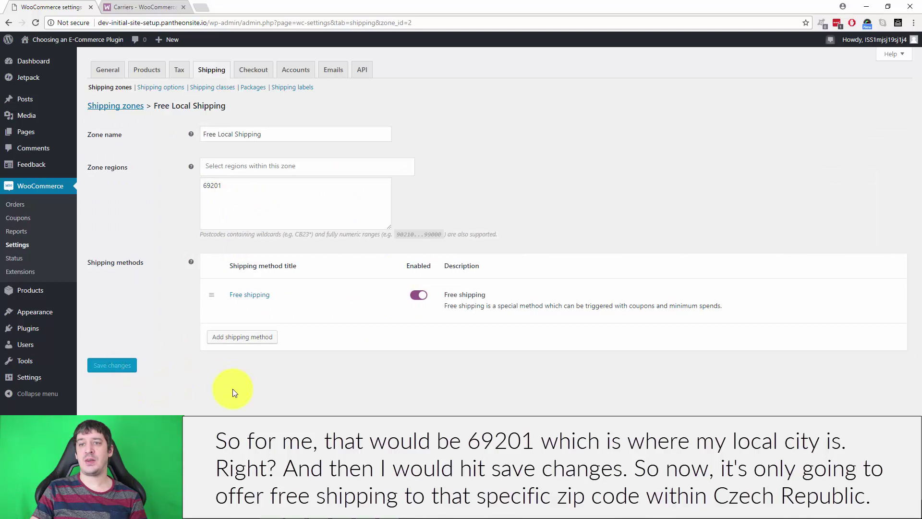
pyautogui.click(117, 106)
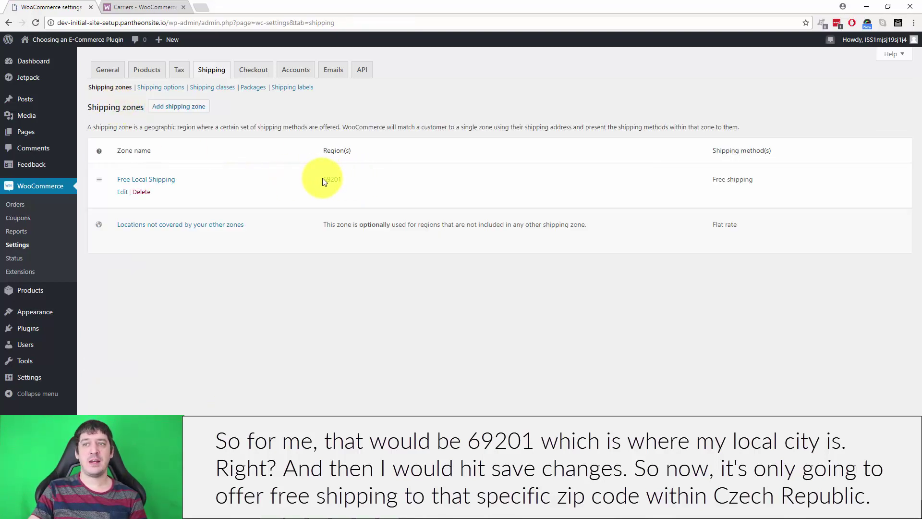
# - Add Czech Republic back to the Free Local Shipping zone's regions, save the changes and return to the zone list
pyautogui.click(122, 192)
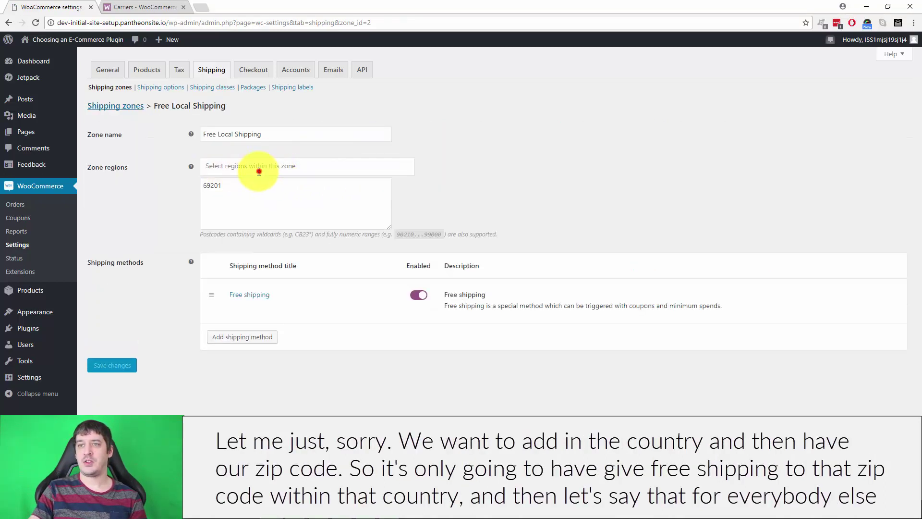
pyautogui.click(258, 172)
pyautogui.write('Czech')
pyautogui.click(259, 185)
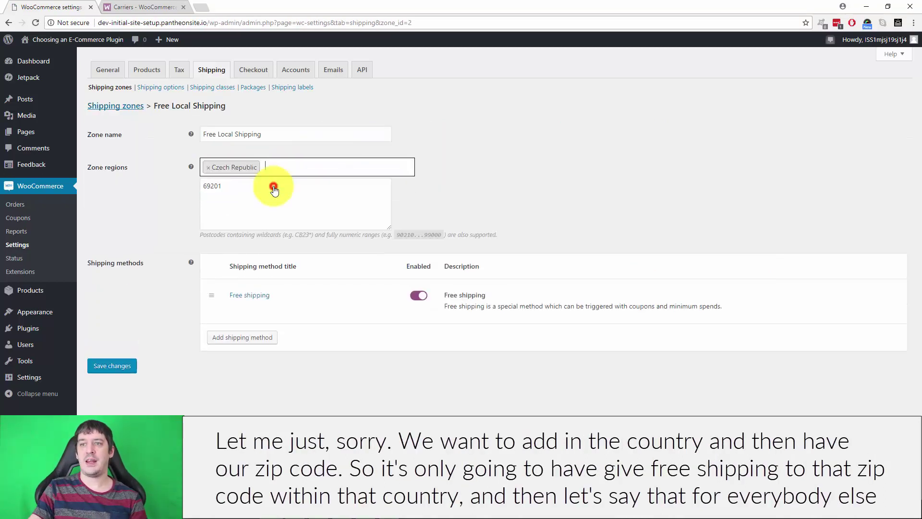
pyautogui.click(243, 195)
pyautogui.click(111, 365)
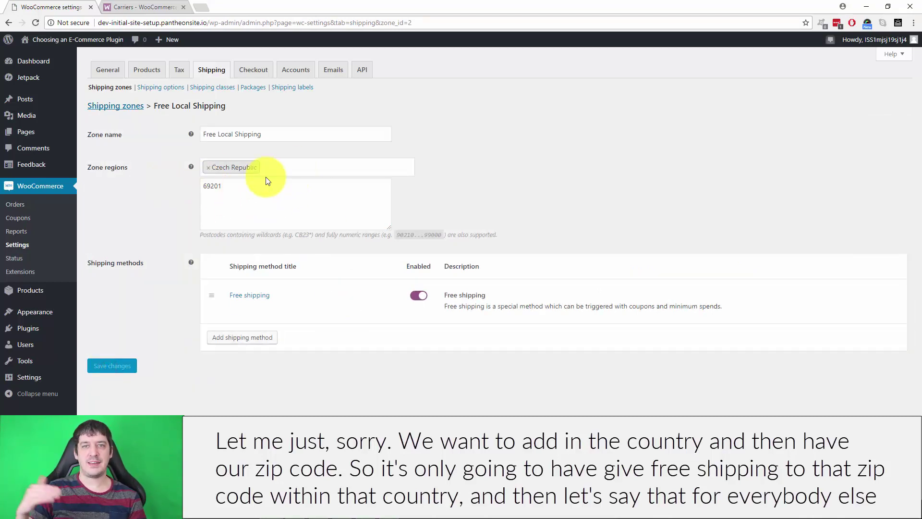
pyautogui.click(121, 105)
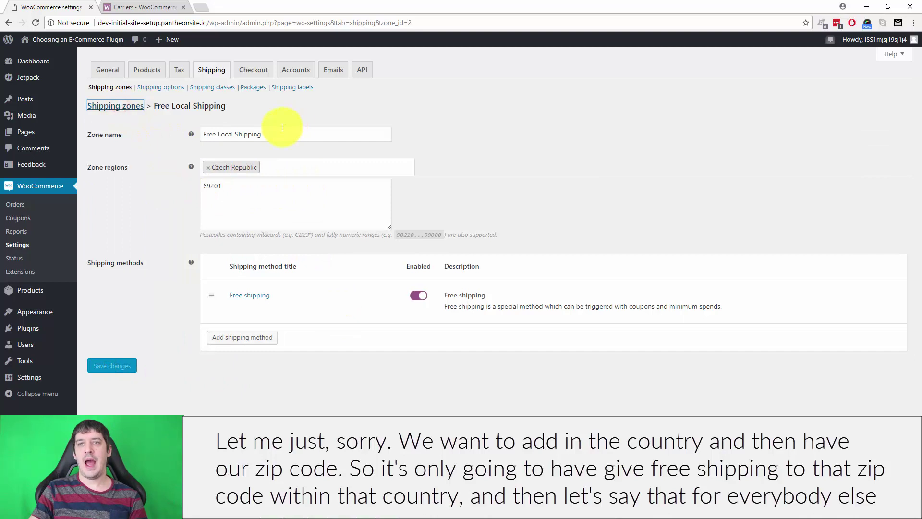
pyautogui.click(126, 106)
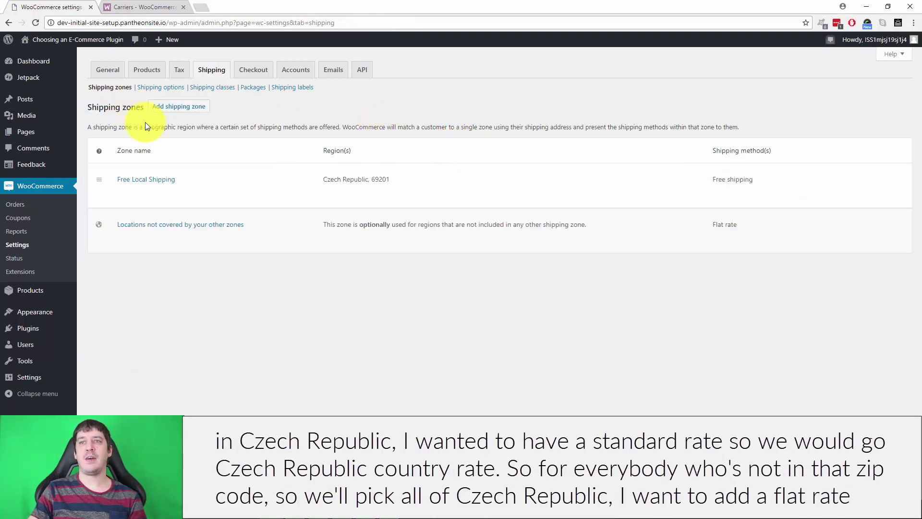
# - Add a shipping zone named "Czech Republic Country Rate" and assign Czech Republic as its region
pyautogui.click(177, 106)
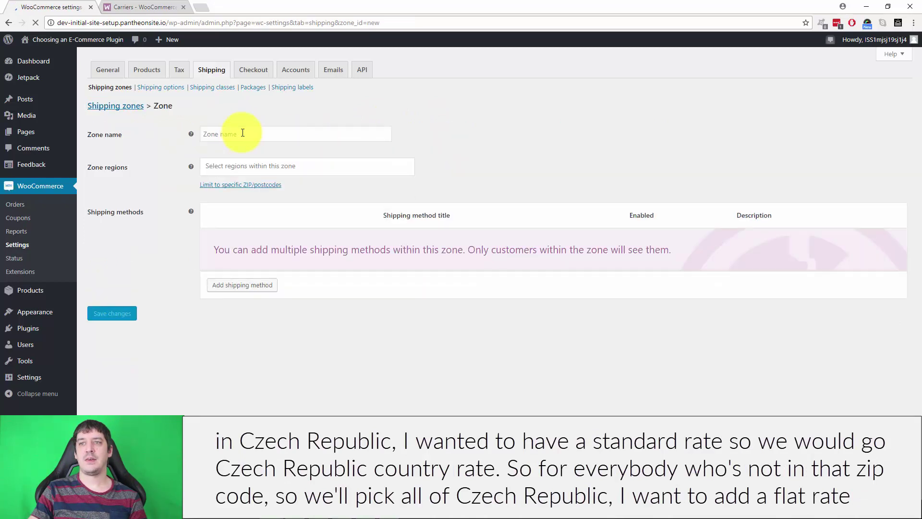
pyautogui.click(240, 133)
pyautogui.write('Czech Repb')
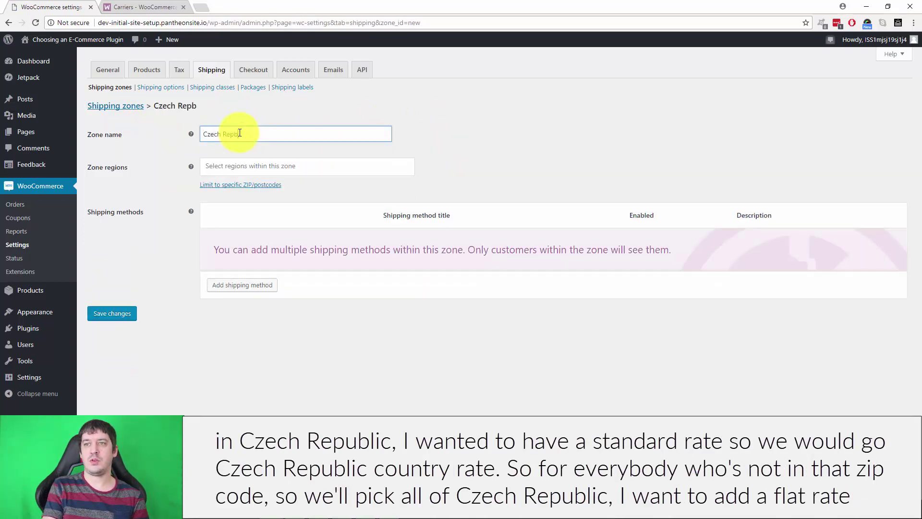
pyautogui.press('BackSpace')
pyautogui.write('ublic Couintry')
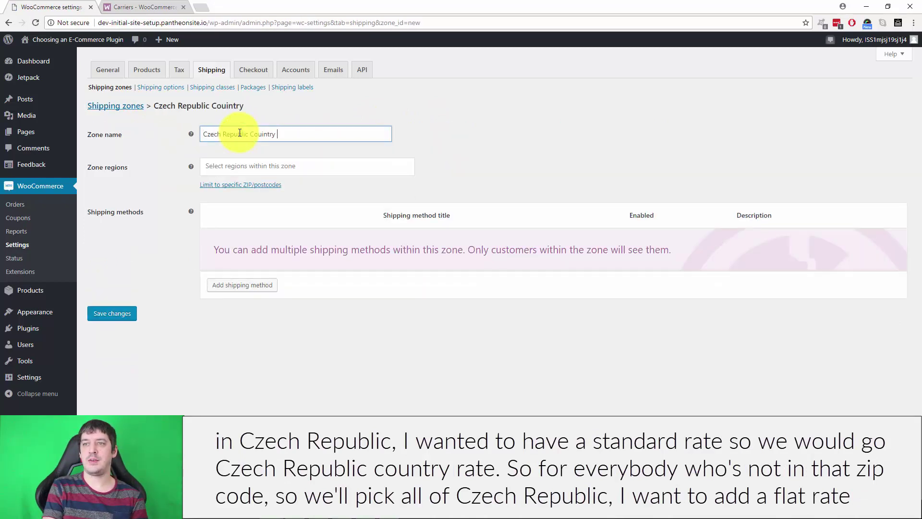
pyautogui.write(' Rate')
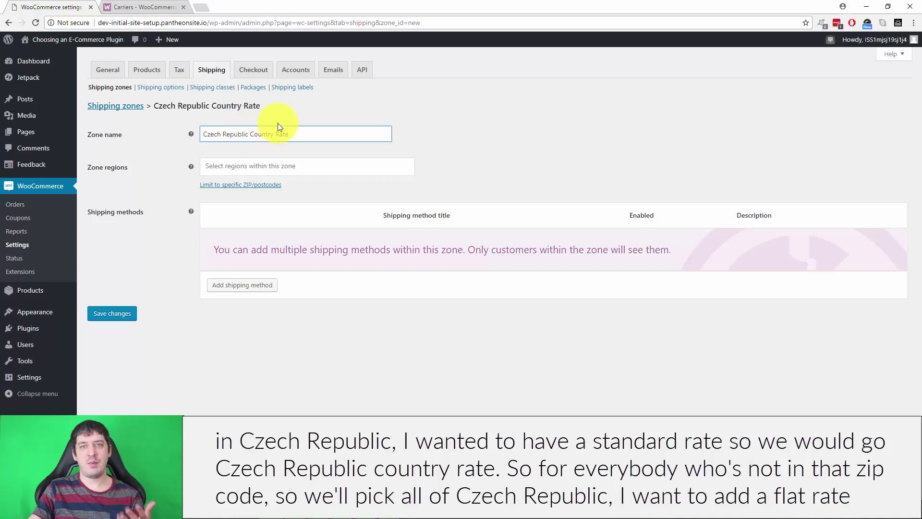
pyautogui.click(401, 131)
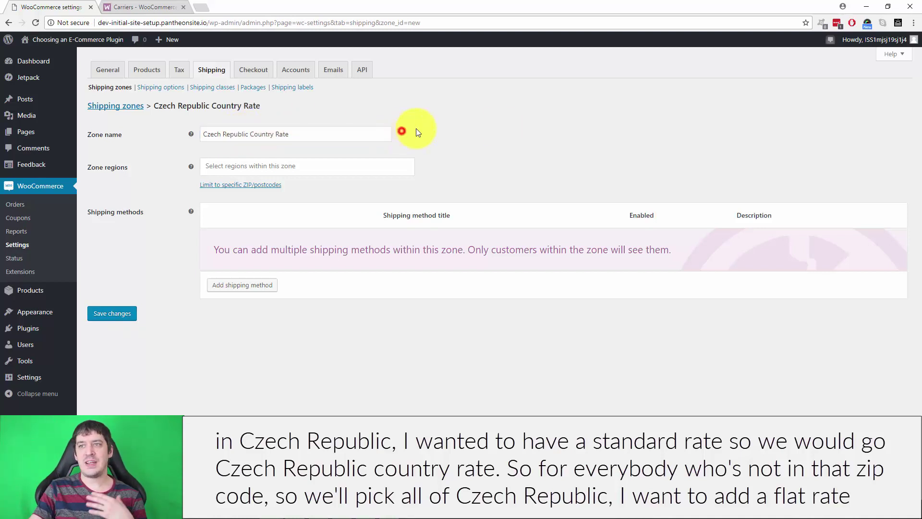
pyautogui.click(308, 164)
pyautogui.write('Czech')
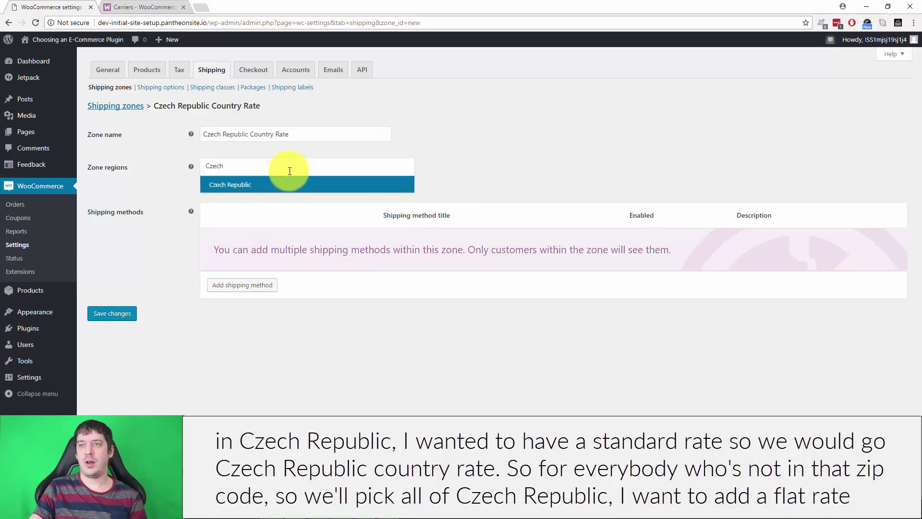
pyautogui.click(285, 184)
# - Add a flat rate shipping method to the Czech Republic Country Rate zone
pyautogui.click(226, 285)
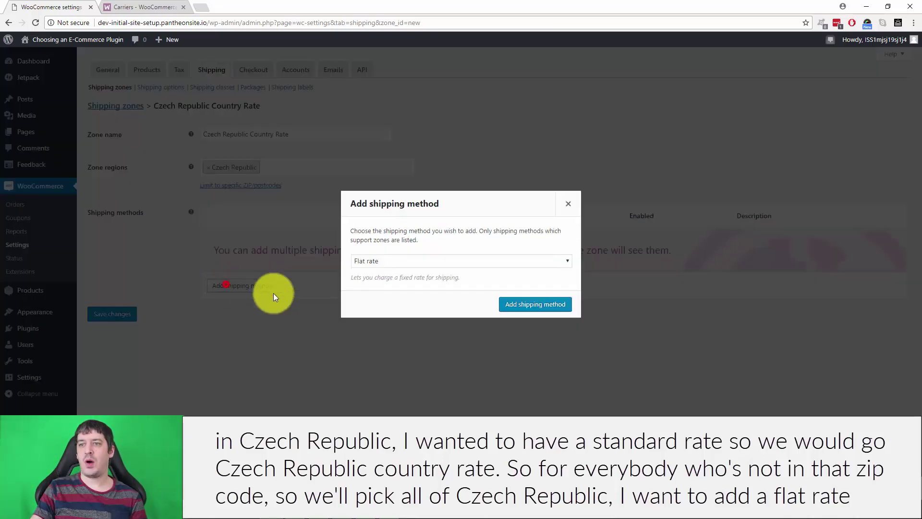
pyautogui.click(433, 261)
pyautogui.click(433, 270)
pyautogui.click(539, 310)
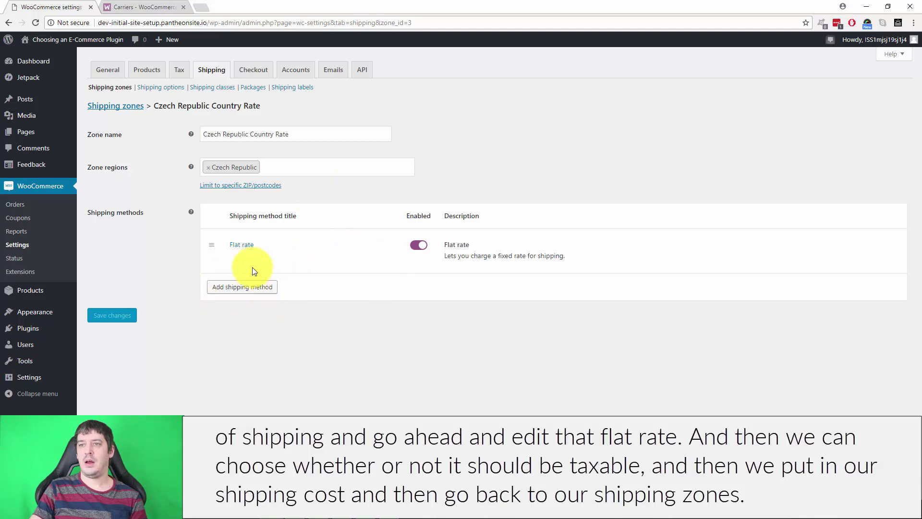
# - Set the zone's flat rate cost to 200 with tax status Taxable, save it and return to the zone list
pyautogui.moveTo(236, 253)
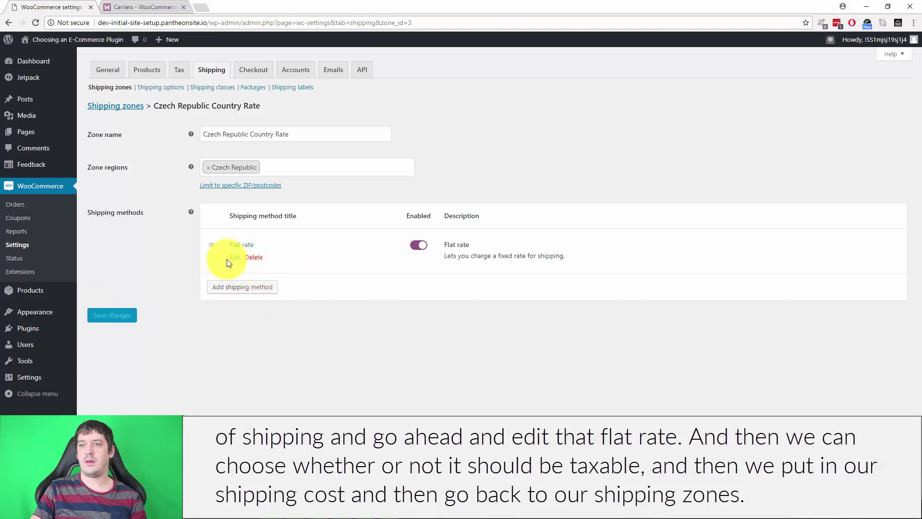
pyautogui.click(234, 259)
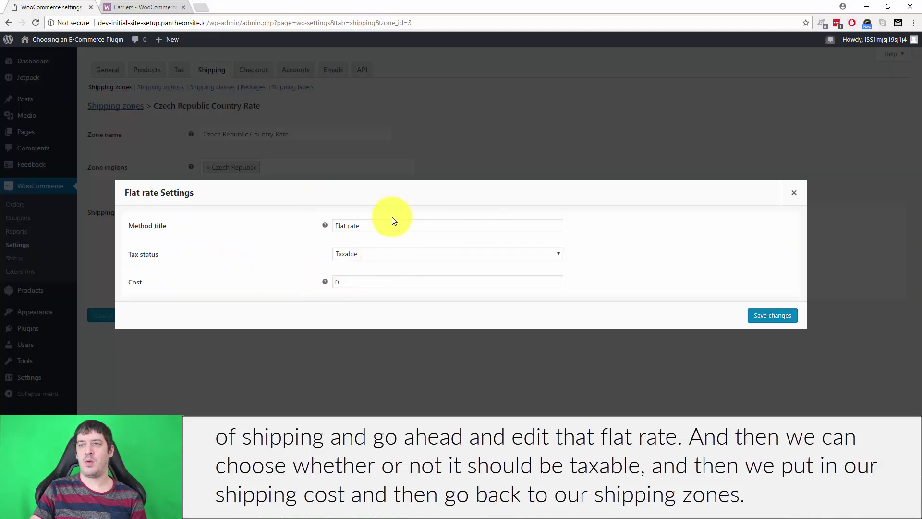
pyautogui.click(382, 254)
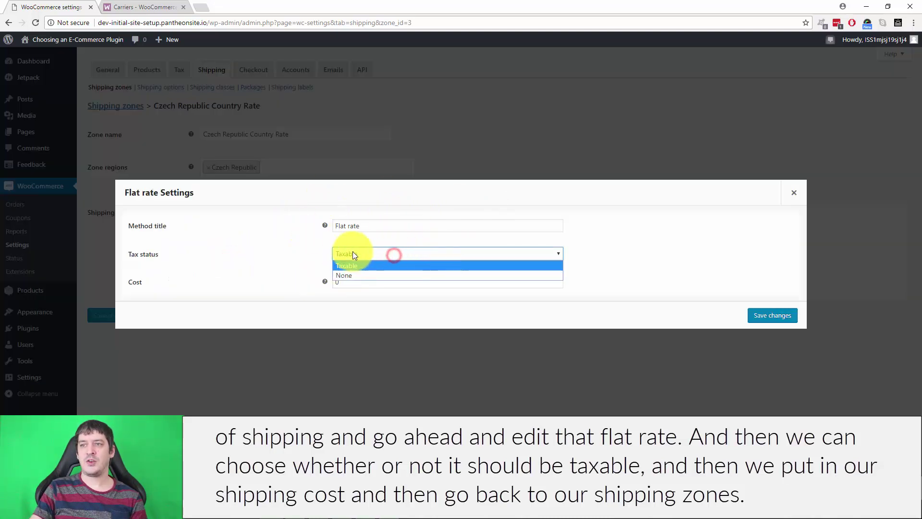
pyautogui.click(602, 244)
pyautogui.click(345, 284)
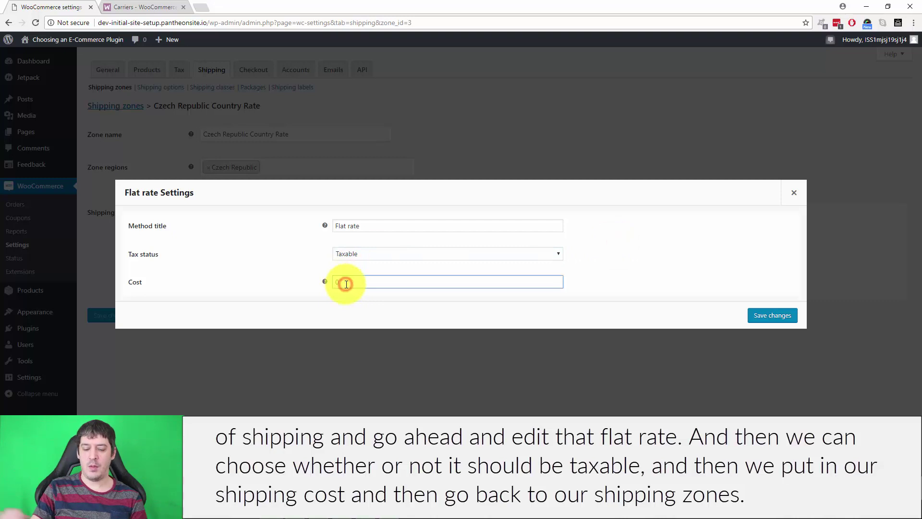
pyautogui.press('BackSpace')
pyautogui.write('10')
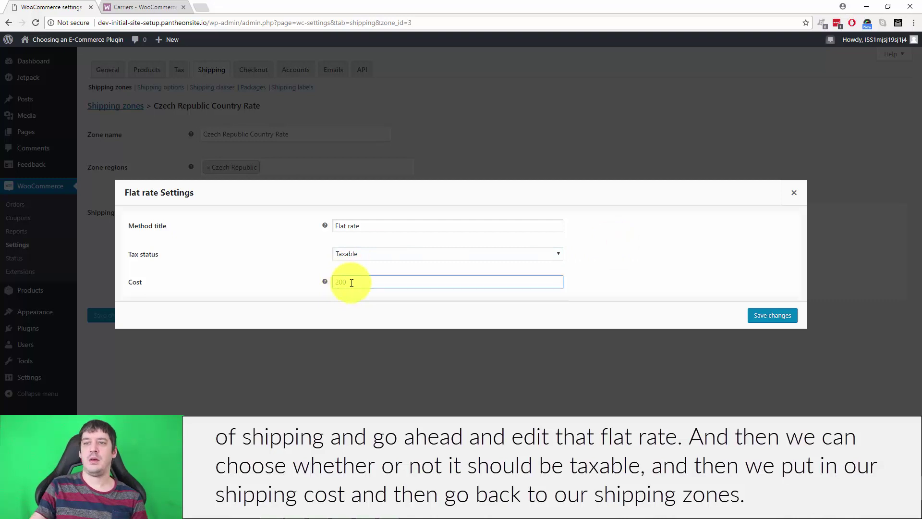
pyautogui.click(772, 315)
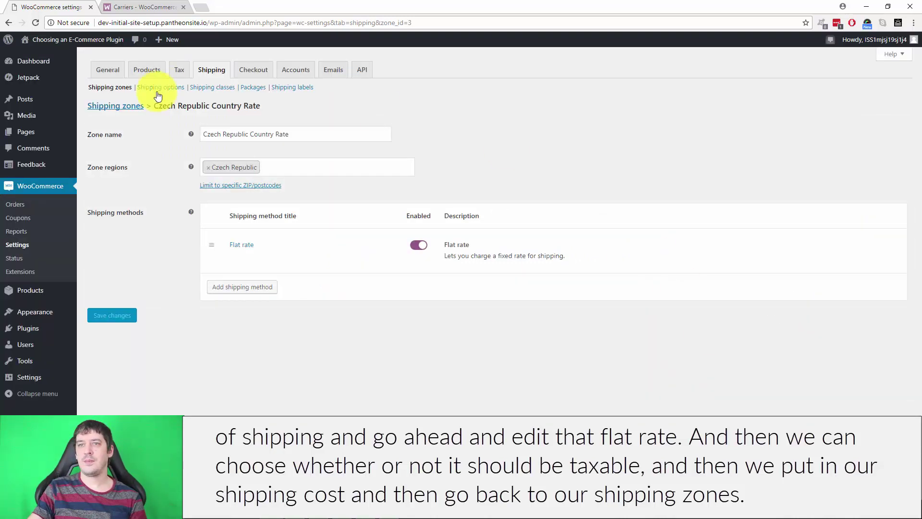
pyautogui.click(122, 107)
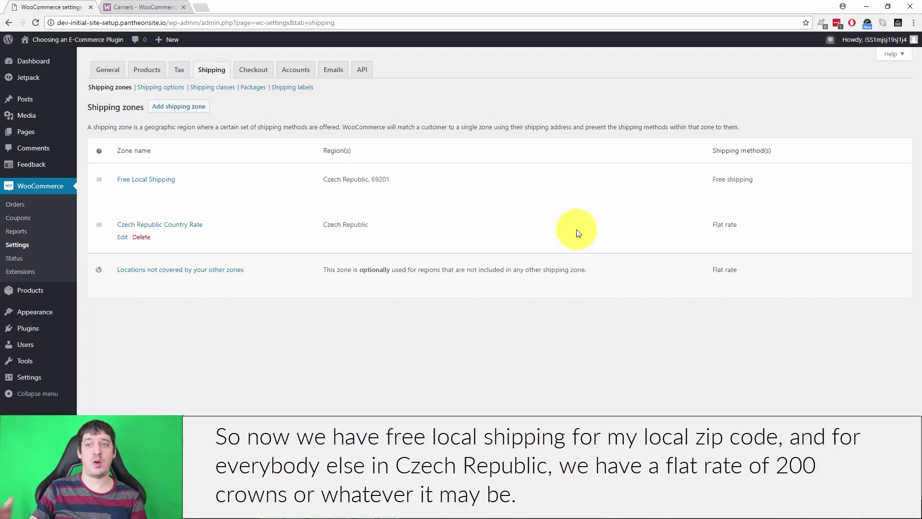
pyautogui.click(183, 107)
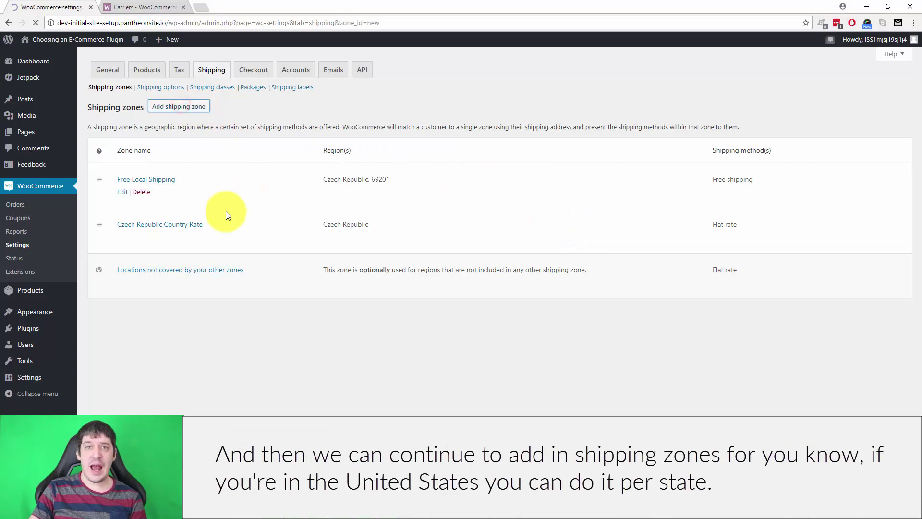
pyautogui.click(298, 164)
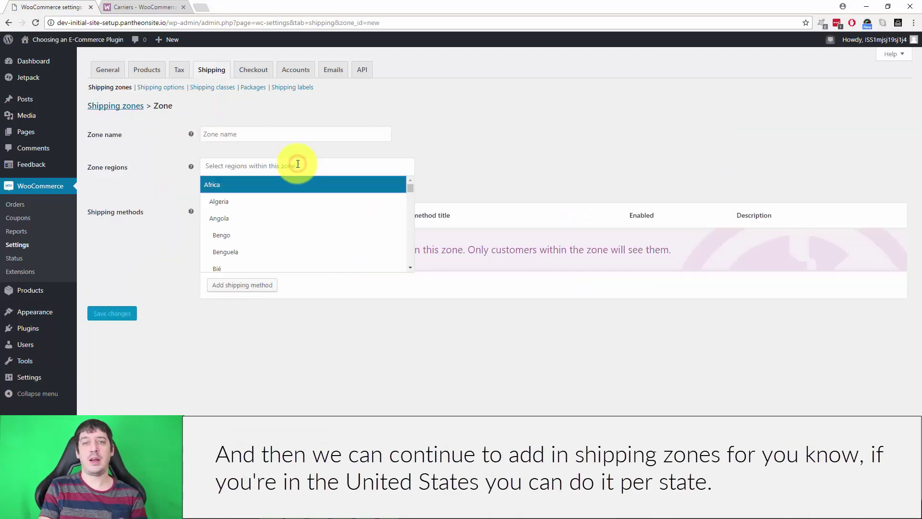
pyautogui.write('New Yo')
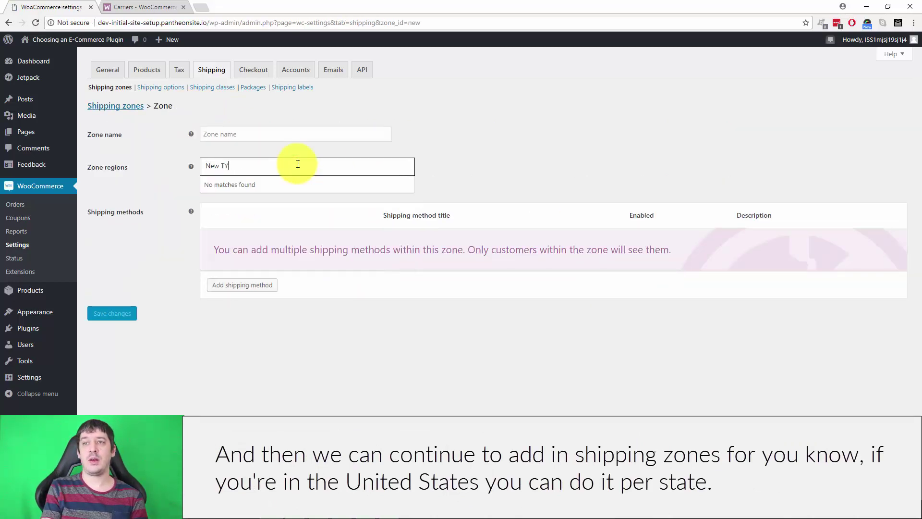
pyautogui.write('rk')
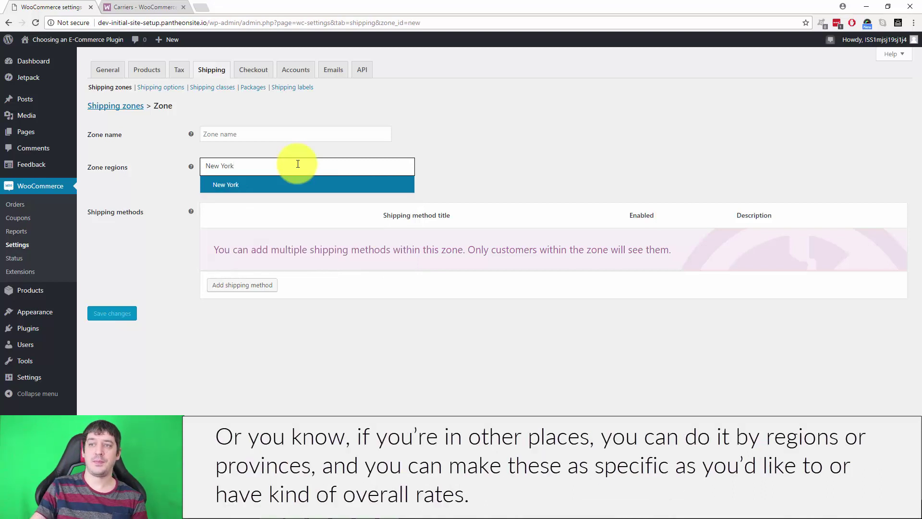
pyautogui.click(299, 183)
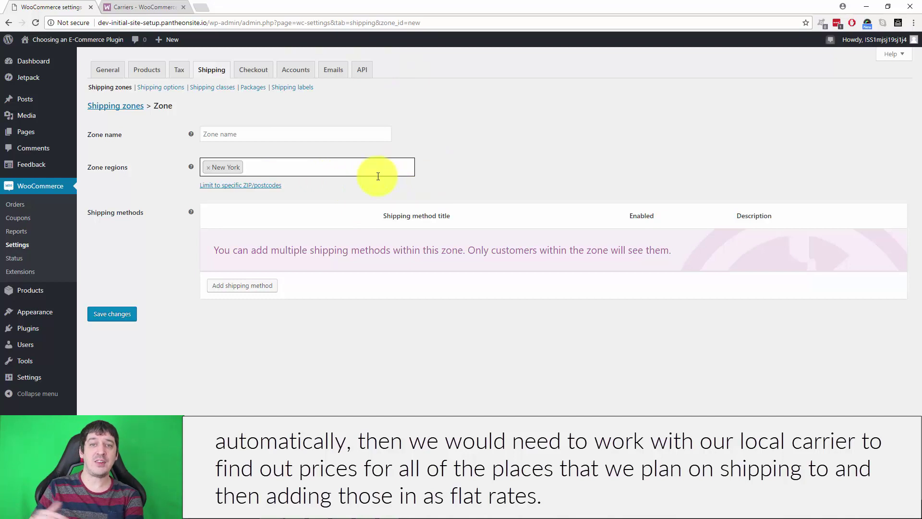
pyautogui.click(103, 105)
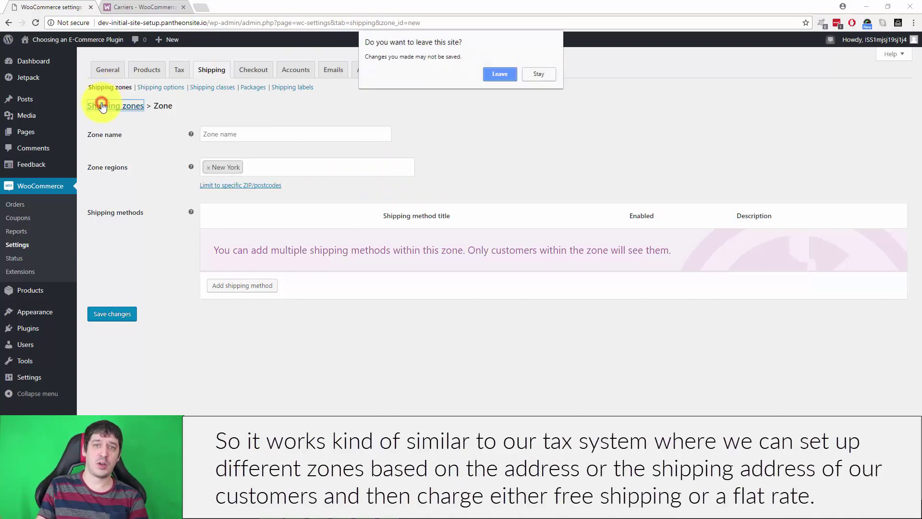
pyautogui.click(490, 76)
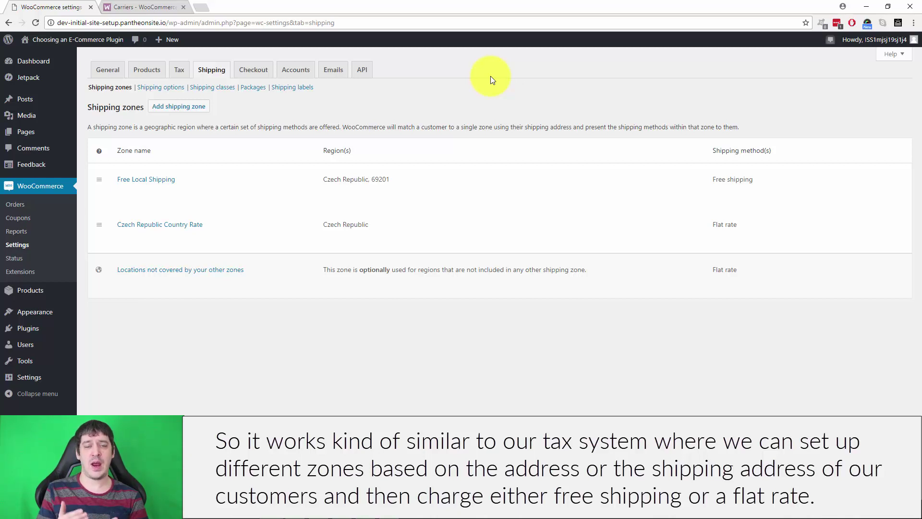
# - Create and save a shipping class named "Bulky Packaging" with the description "This does not fit in a standard box."
pyautogui.click(159, 90)
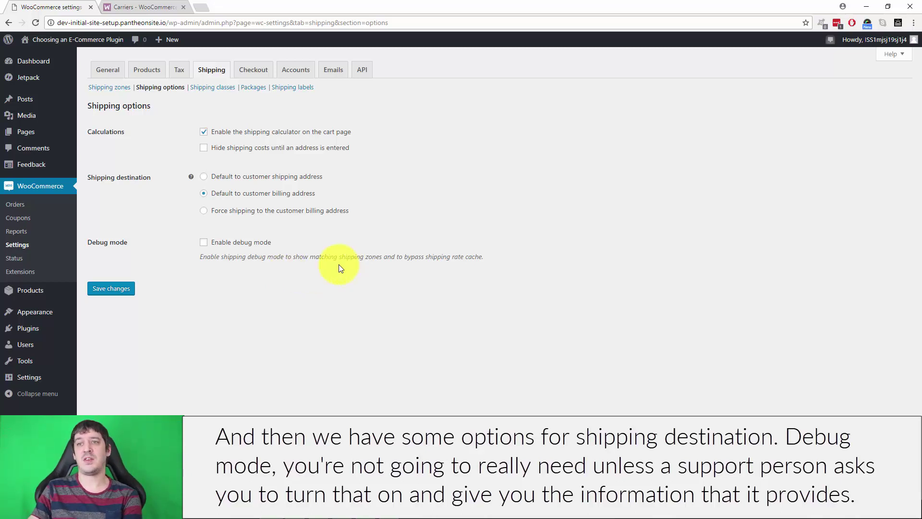
pyautogui.click(213, 87)
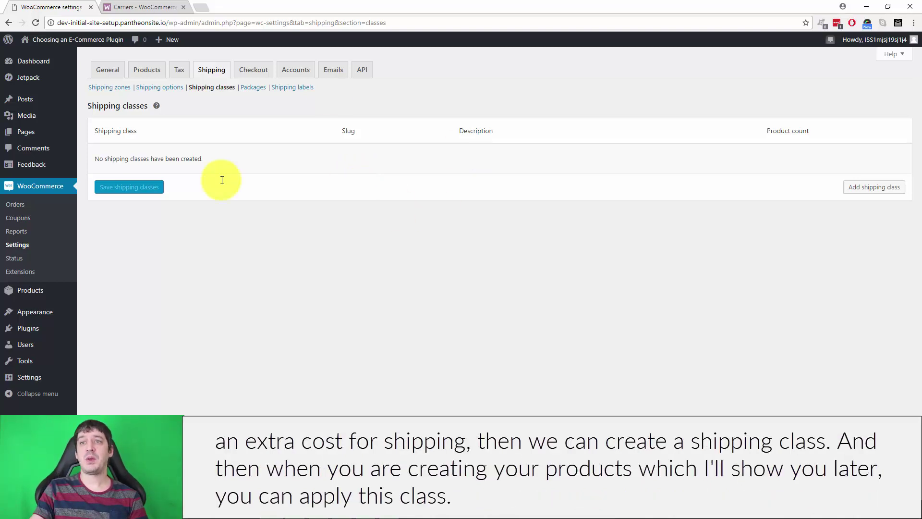
pyautogui.click(858, 188)
pyautogui.click(164, 162)
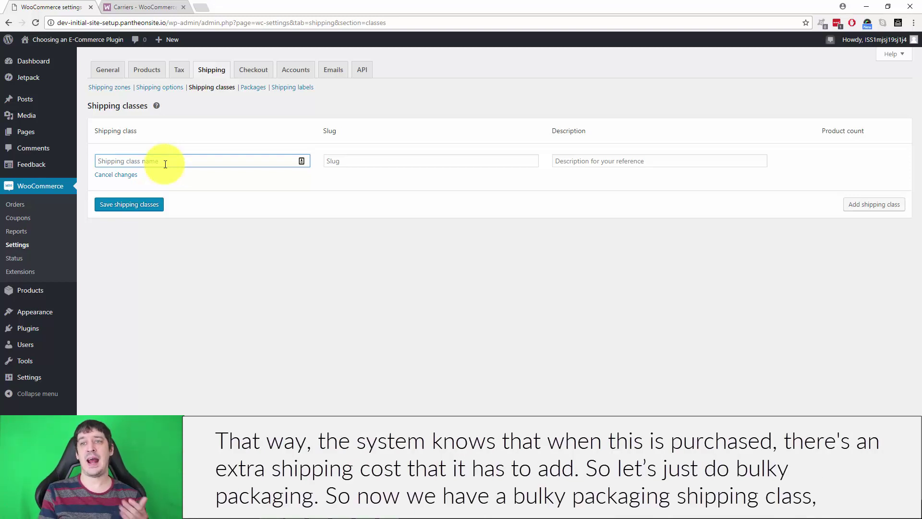
pyautogui.write('Bulky Packagin')
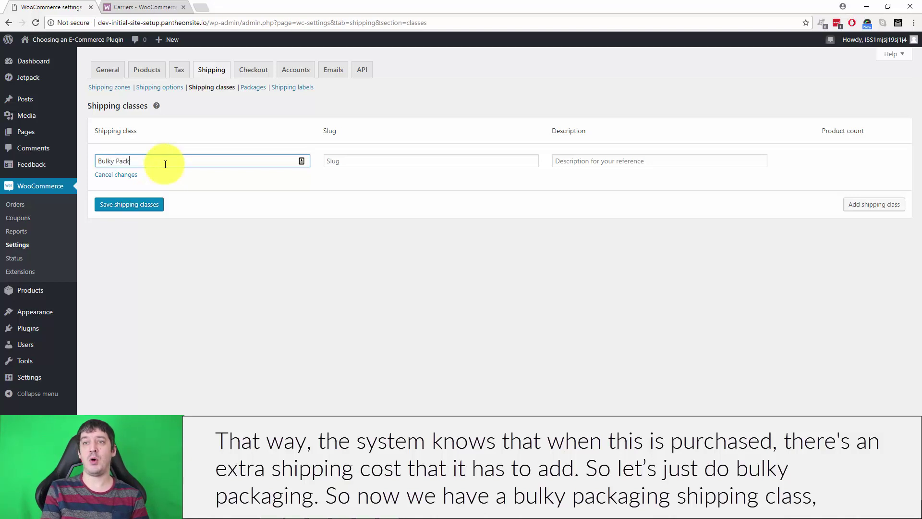
pyautogui.write('g')
pyautogui.click(585, 161)
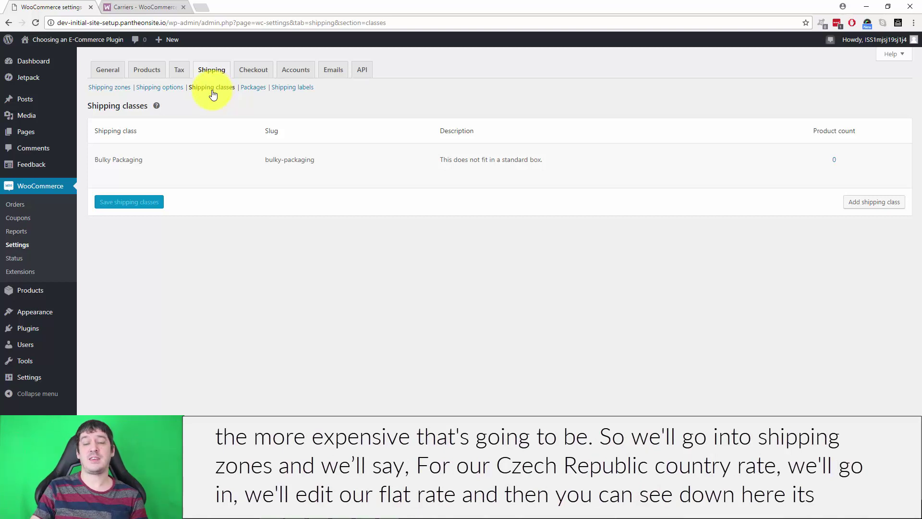
# - In the Czech Republic Country Rate zone's flat rate, set the Bulky Packaging class cost to 10, save and return to the zone list
pyautogui.click(107, 88)
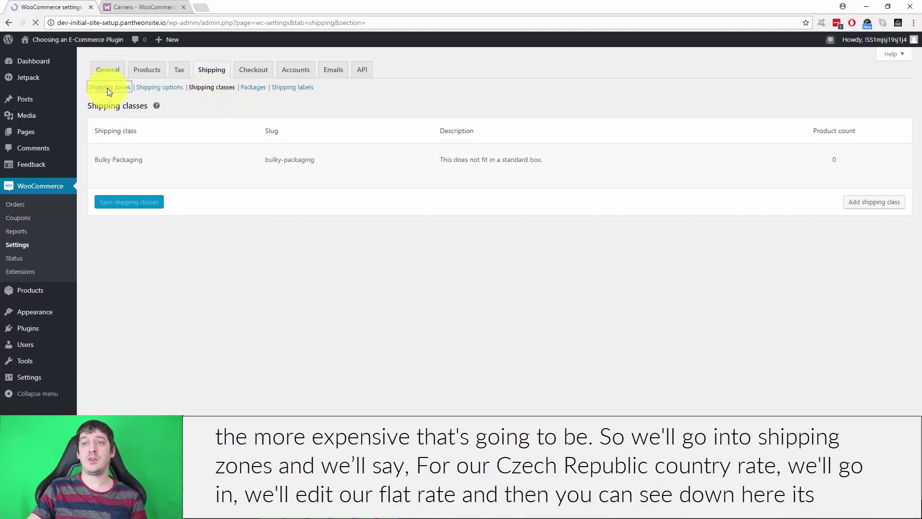
pyautogui.click(175, 226)
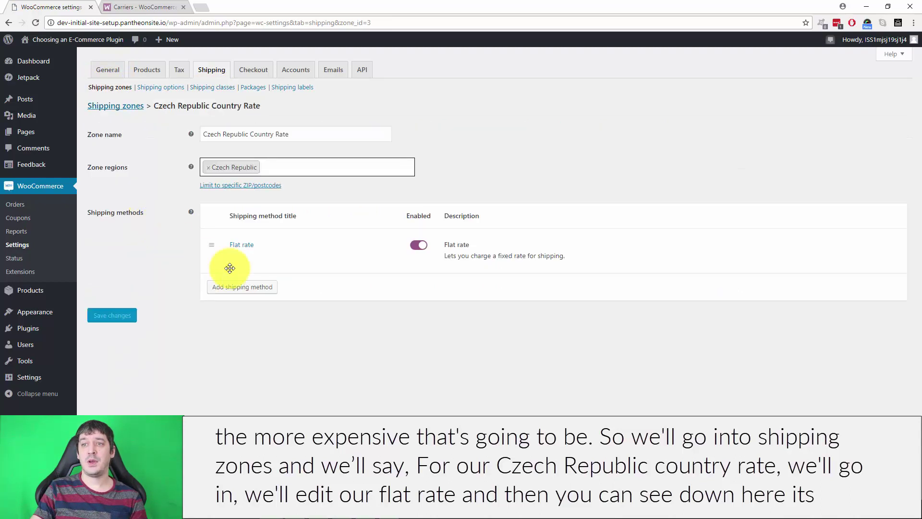
pyautogui.click(241, 245)
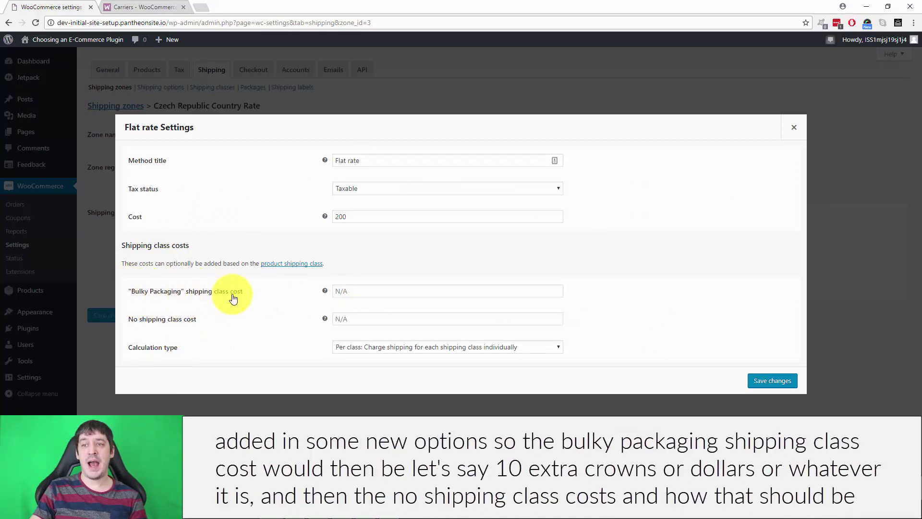
pyautogui.click(370, 290)
pyautogui.write('10')
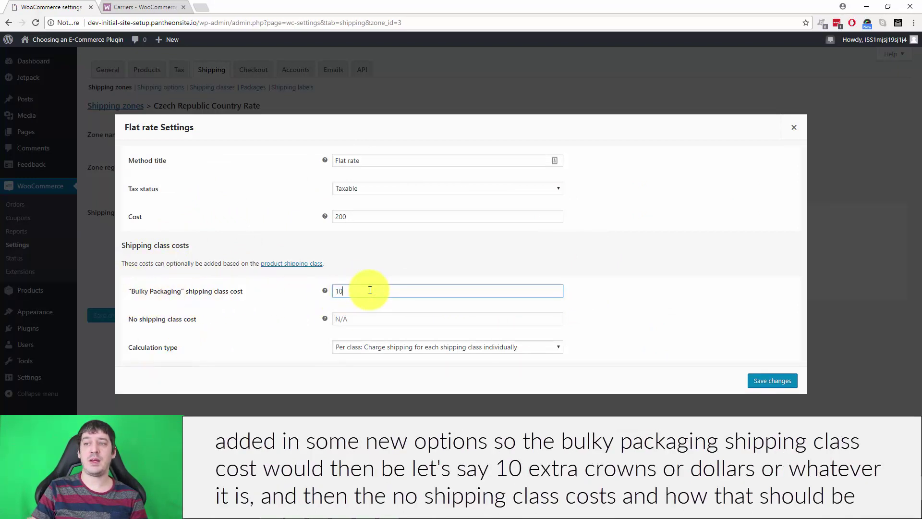
pyautogui.click(675, 303)
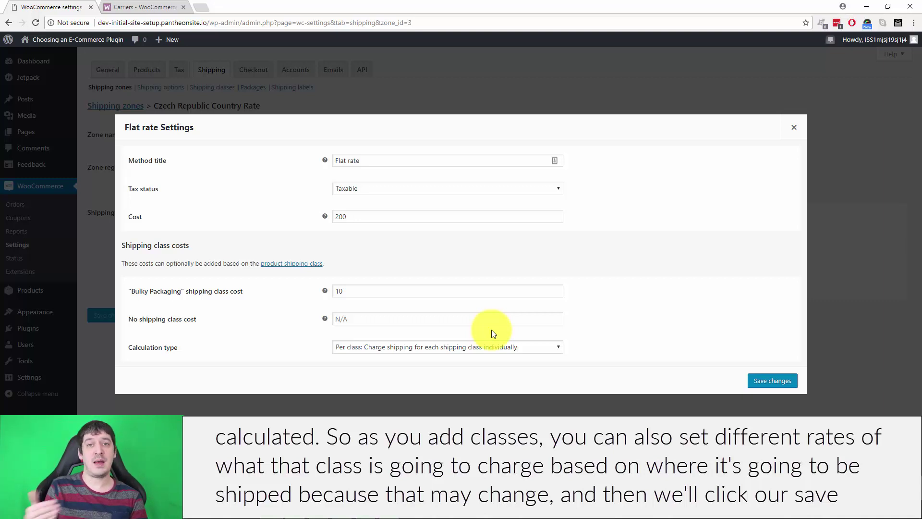
pyautogui.click(783, 381)
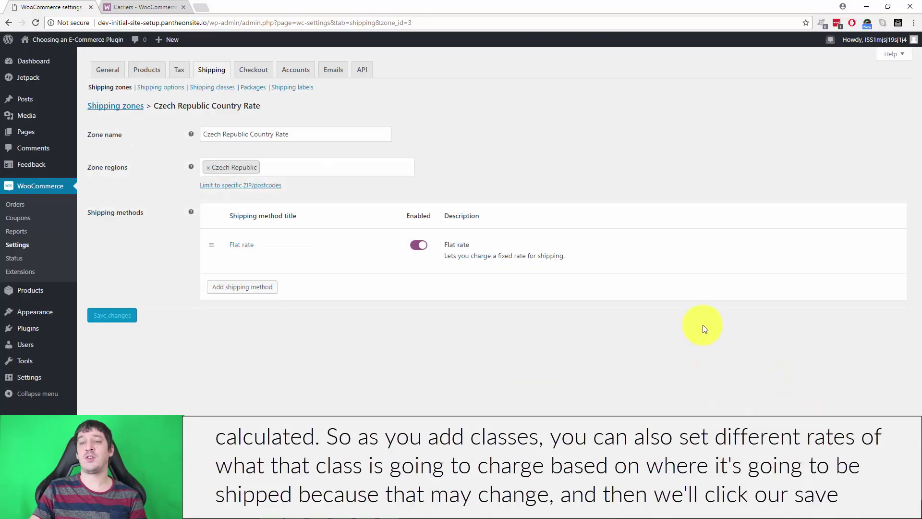
pyautogui.click(124, 106)
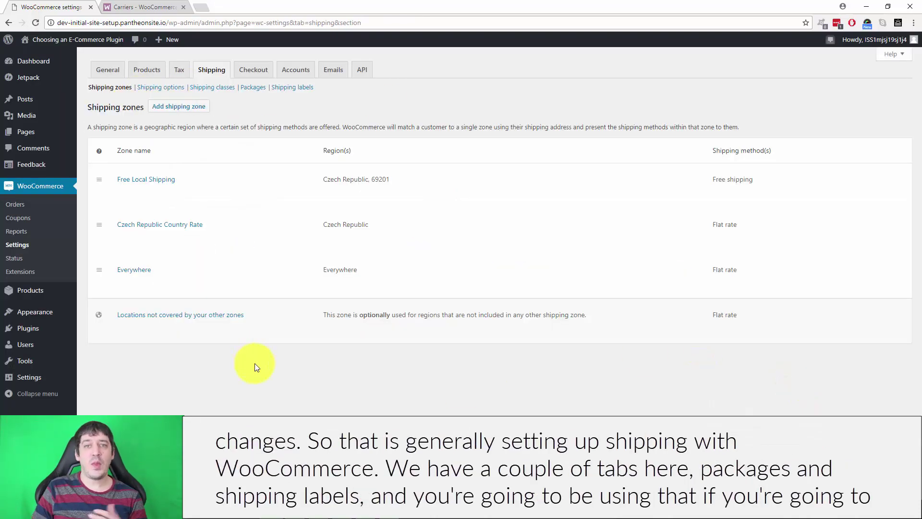